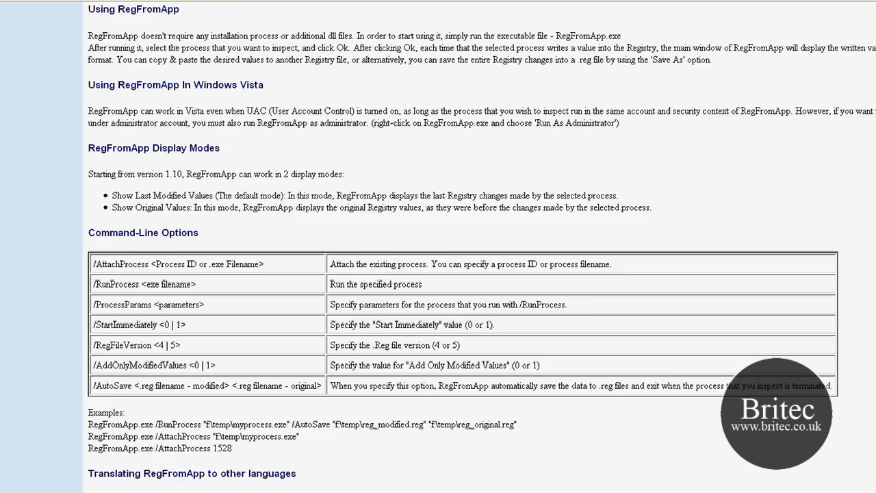
{"action": "scroll", "coordinate": [464, 356], "scroll_direction": "down", "scroll_amount": 14}
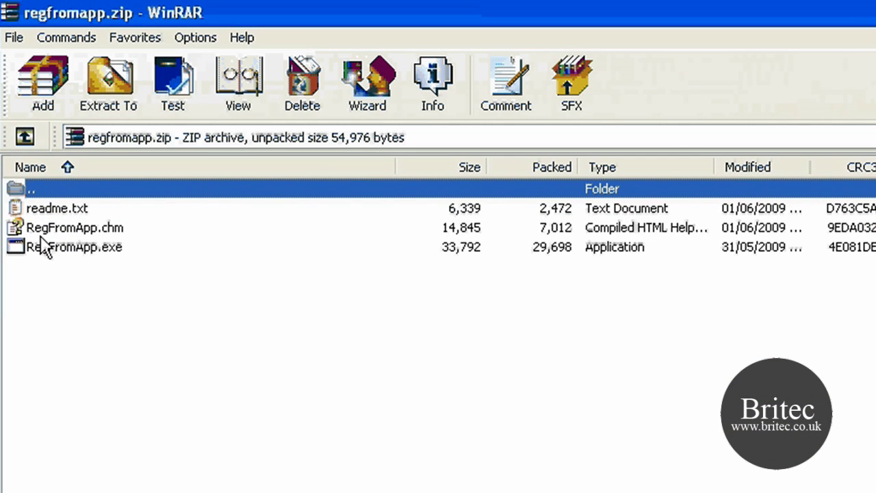
Select readme.txt, RegFromApp.chm and RegFromApp.exe in the archive, then open the extracted regfromapp folder.
{"action": "left_click", "coordinate": [49, 233]}
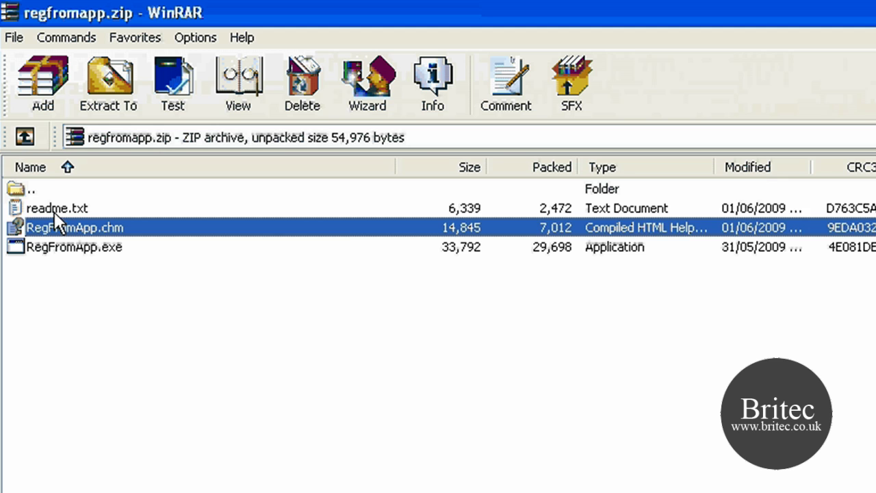
{"action": "left_click", "coordinate": [54, 212]}
{"action": "left_click", "coordinate": [68, 248], "text": "shift"}
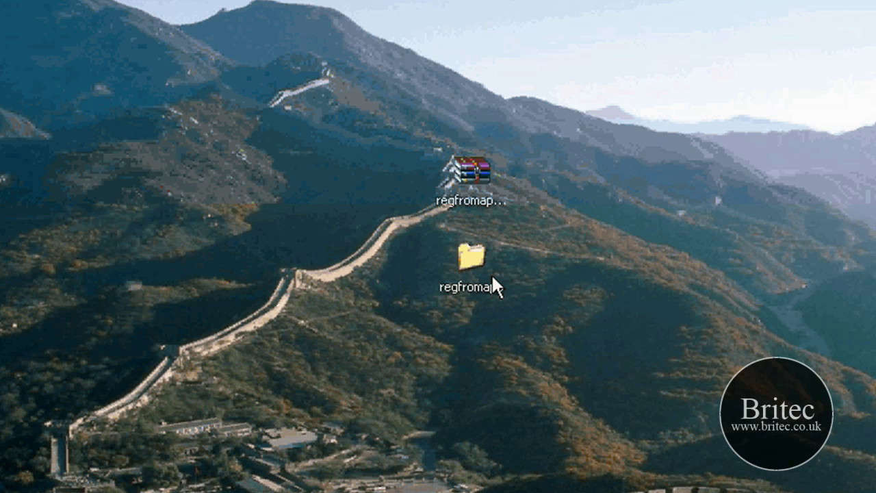
{"action": "double_click", "coordinate": [491, 273]}
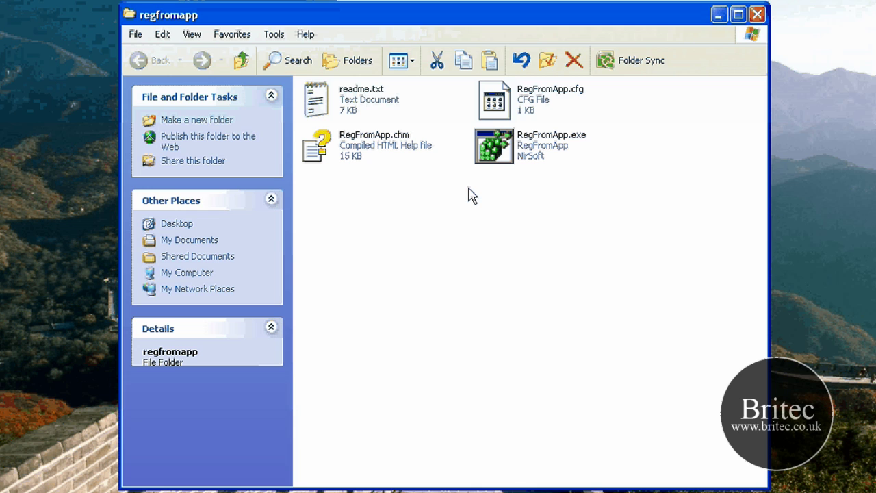
Launch RegFromApp.exe and attach it to Explorer.EXE (1548) from the name-sorted process list.
{"action": "double_click", "coordinate": [525, 154]}
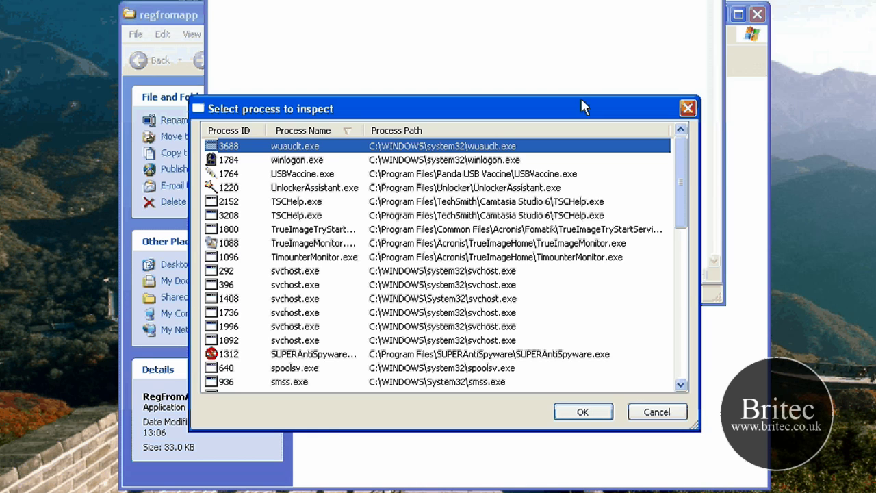
{"action": "left_click_drag", "start_coordinate": [582, 106], "coordinate": [761, 19]}
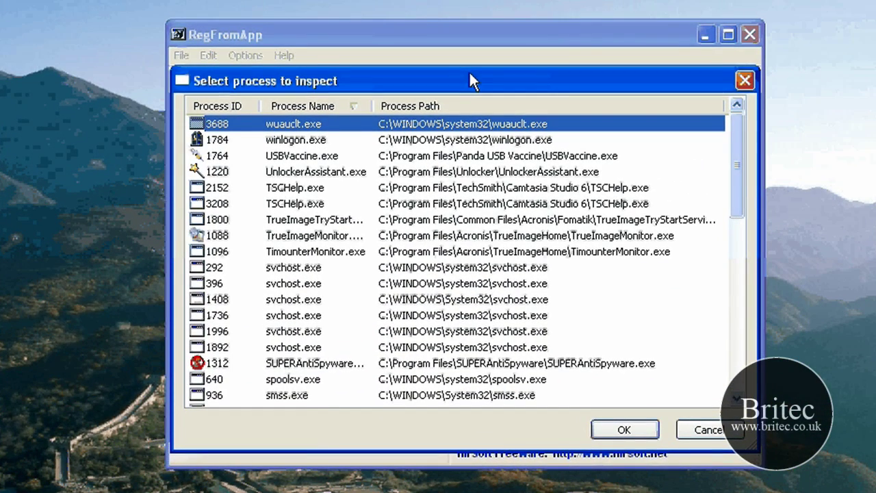
{"action": "left_click_drag", "start_coordinate": [472, 81], "coordinate": [474, 92]}
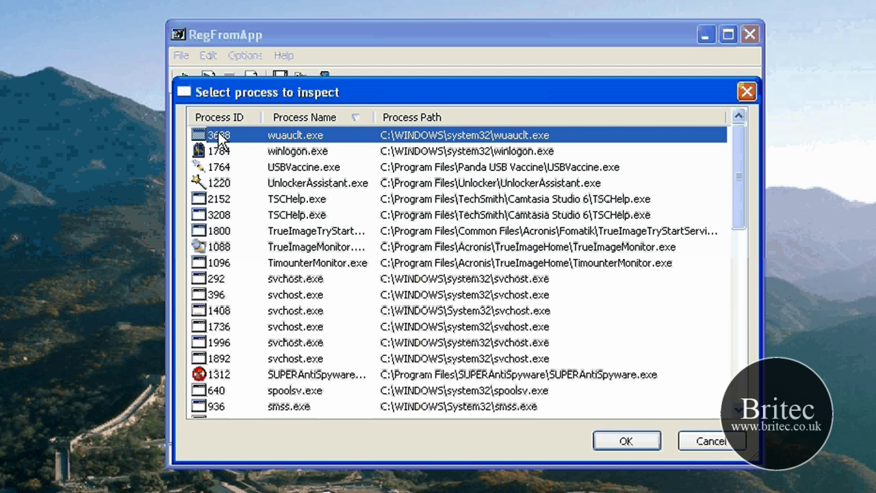
{"action": "left_click", "coordinate": [305, 117]}
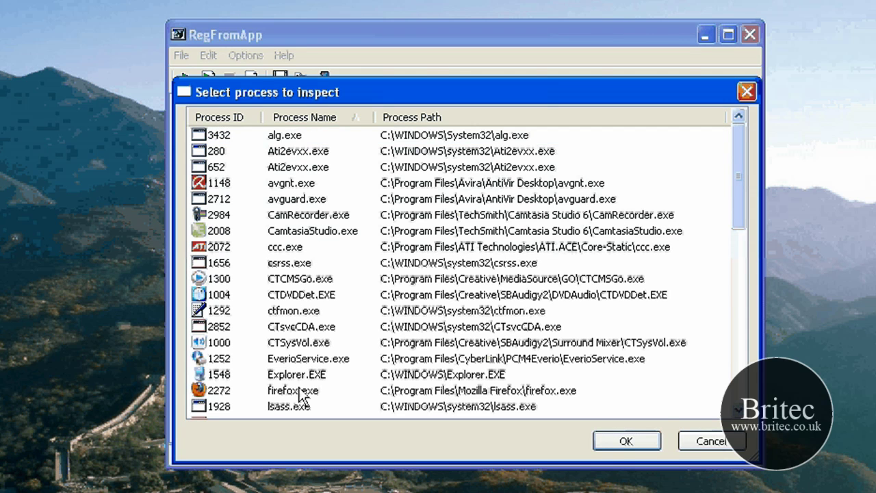
{"action": "left_click", "coordinate": [297, 375]}
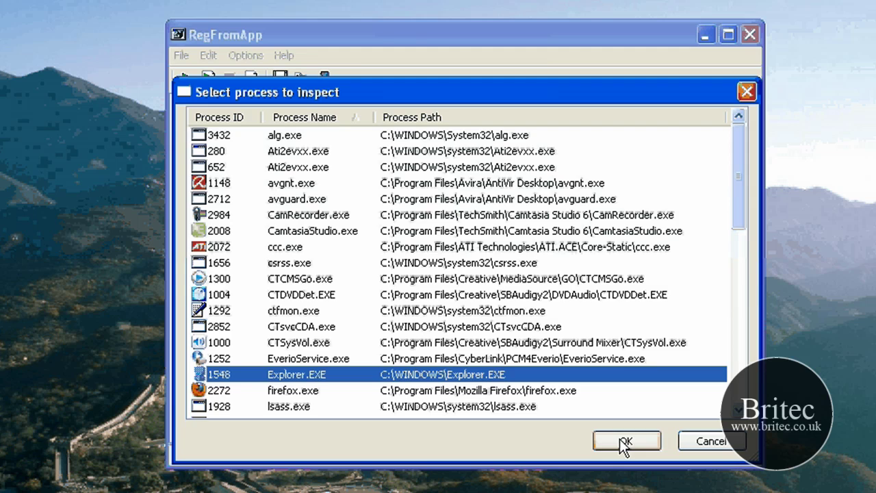
{"action": "left_click", "coordinate": [626, 441]}
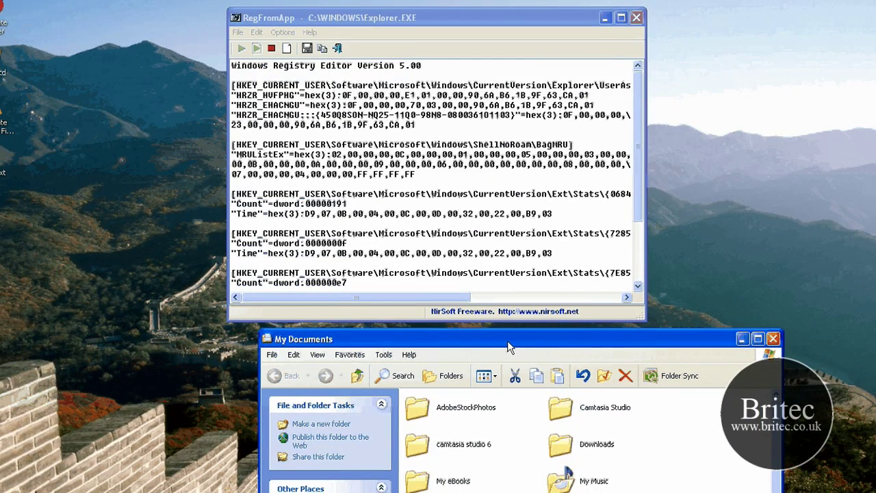
In Folder Options' View tab, untick network folder search, file size tips and simple folder view, then apply.
{"action": "left_click_drag", "start_coordinate": [509, 347], "coordinate": [439, 24]}
{"action": "left_click", "coordinate": [315, 33]}
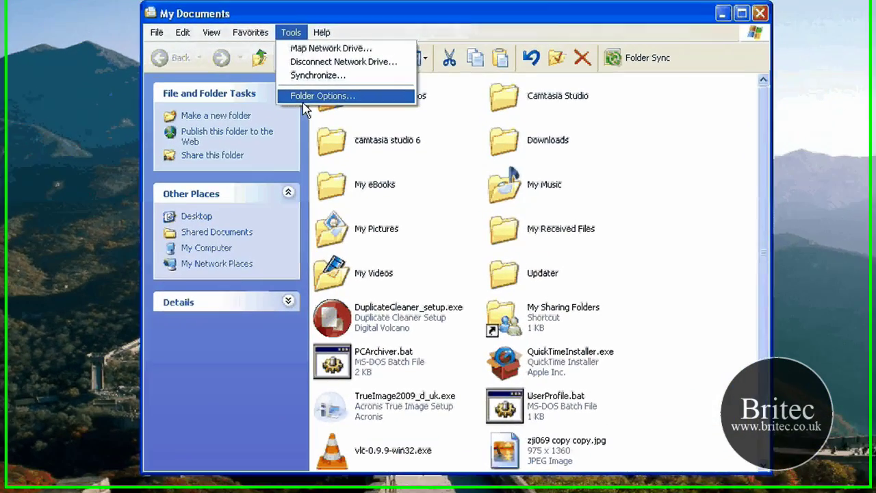
{"action": "left_click", "coordinate": [301, 101]}
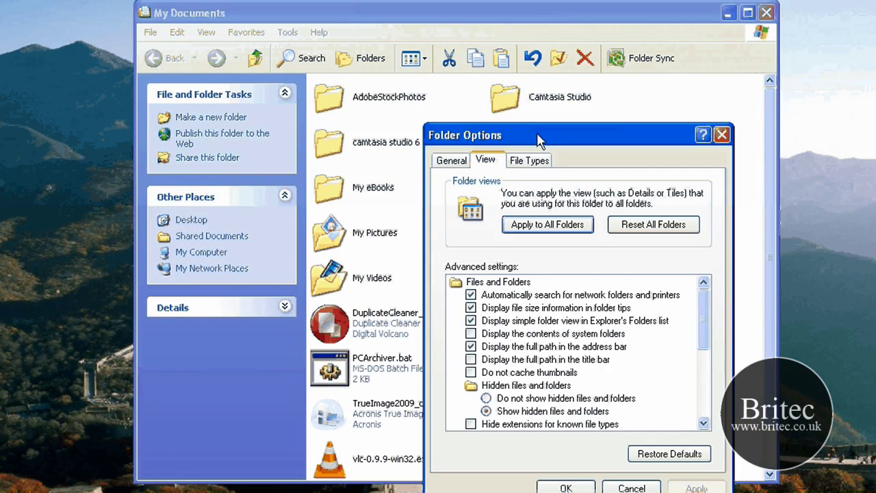
{"action": "left_click_drag", "start_coordinate": [538, 140], "coordinate": [419, 91]}
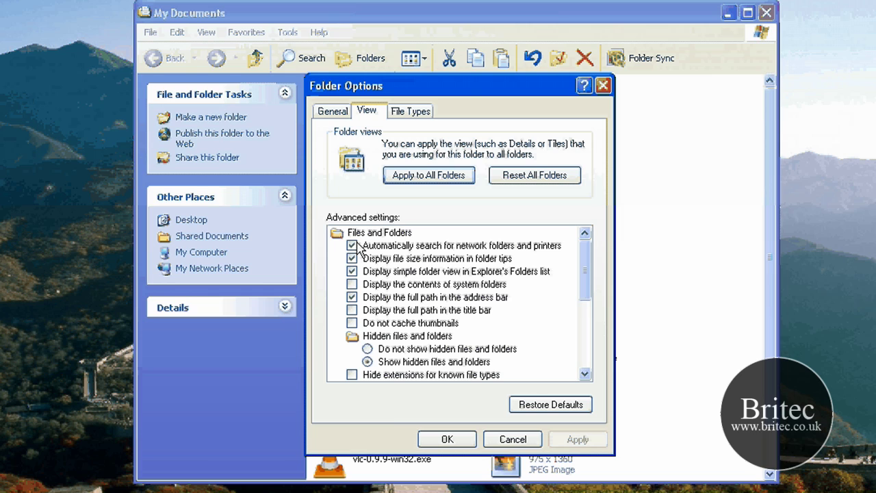
{"action": "left_click", "coordinate": [352, 245]}
{"action": "left_click", "coordinate": [352, 258]}
{"action": "left_click", "coordinate": [352, 271]}
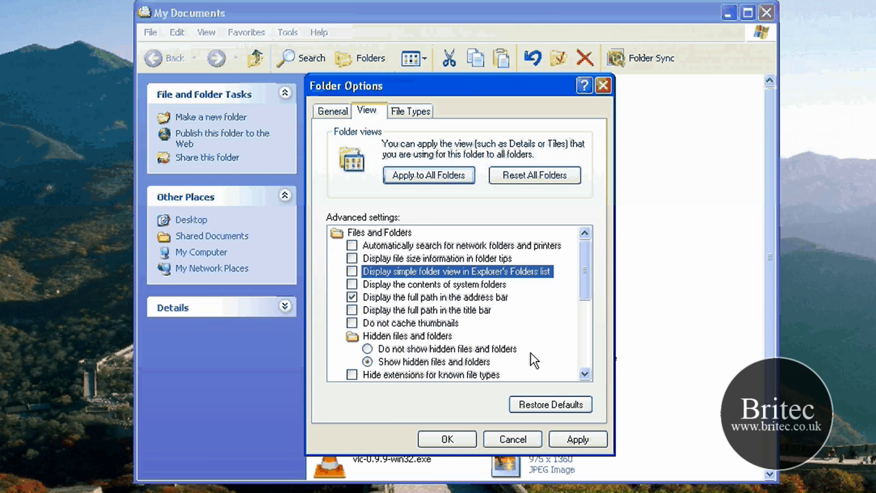
{"action": "key", "text": "Return"}
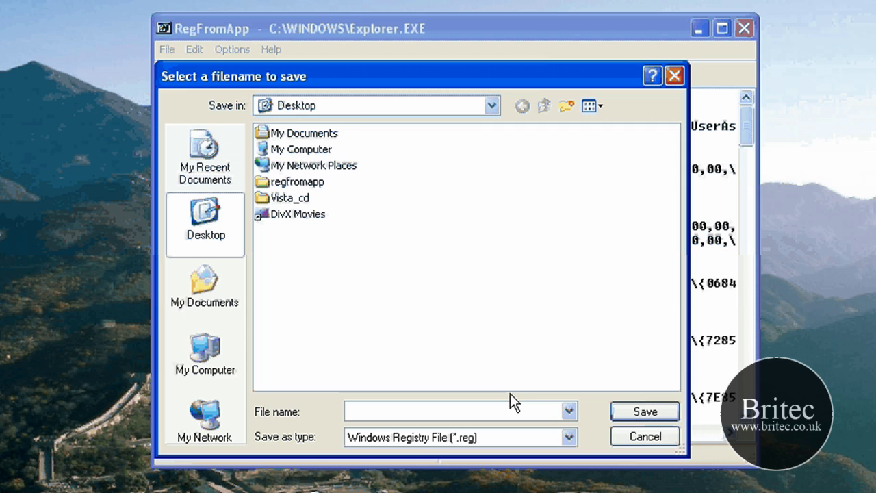
Save the captured registry changes to the Desktop under the file name FolderOptions.
{"action": "type", "text": "FolderOptions"}
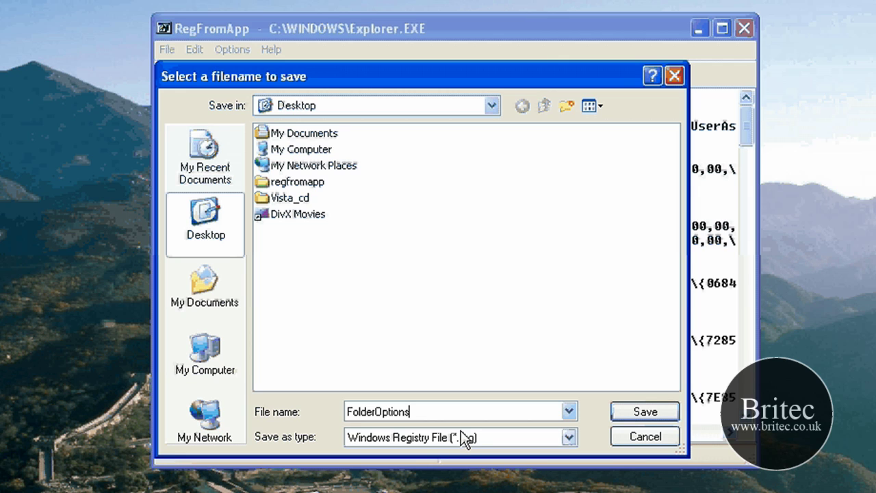
{"action": "key", "text": "Return"}
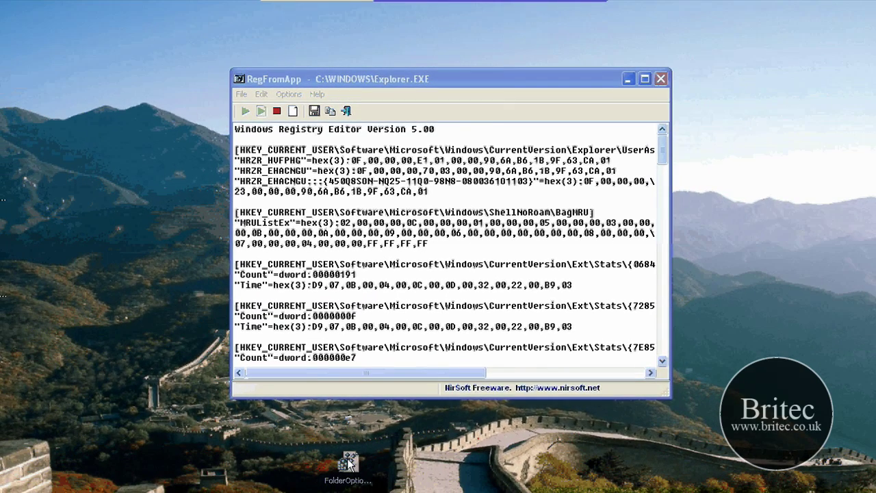
Open FolderOptions.reg from the desktop in Notepad using the Edit command.
{"action": "right_click", "coordinate": [462, 452]}
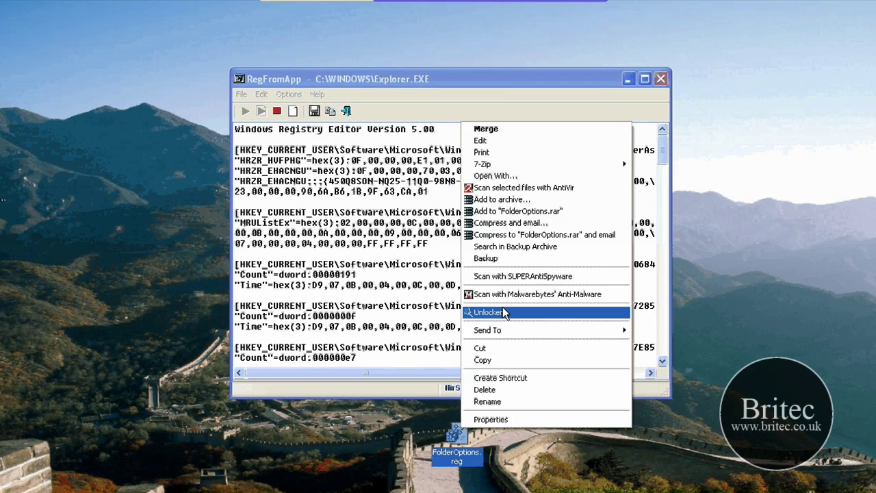
{"action": "left_click", "coordinate": [524, 140]}
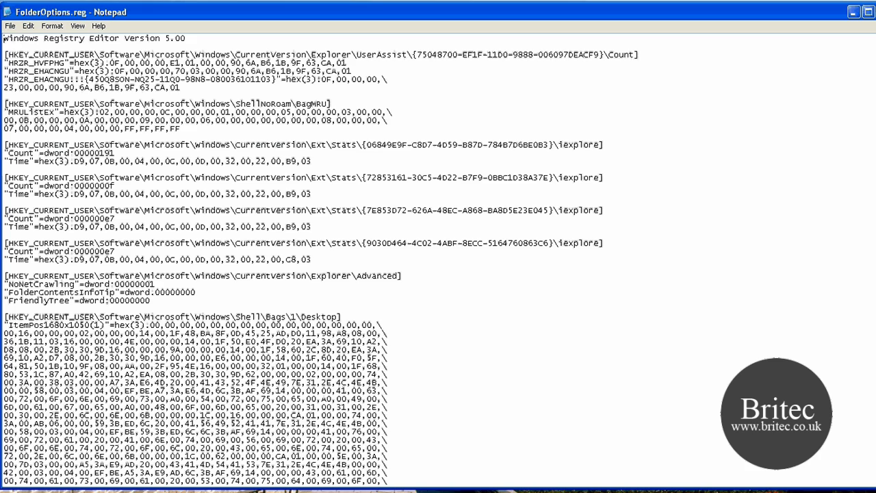
{"action": "scroll", "coordinate": [274, 260], "scroll_direction": "down", "scroll_amount": 2}
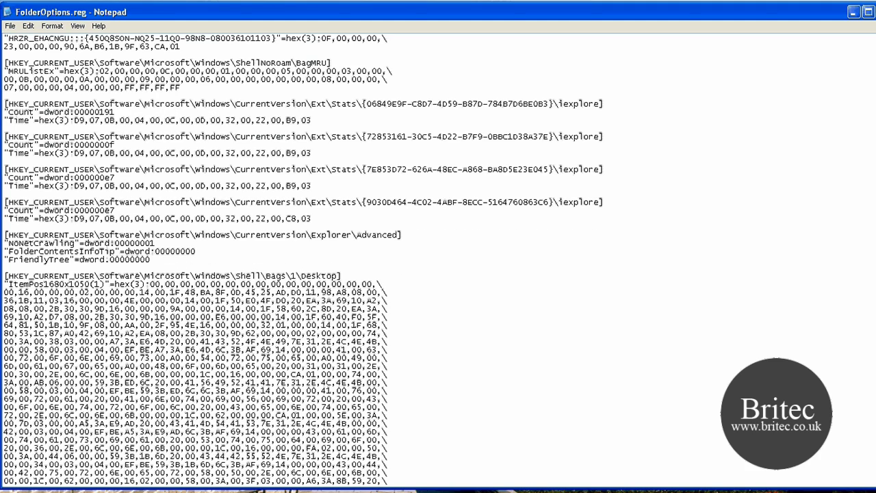
{"action": "scroll", "coordinate": [205, 260], "scroll_direction": "down", "scroll_amount": 20}
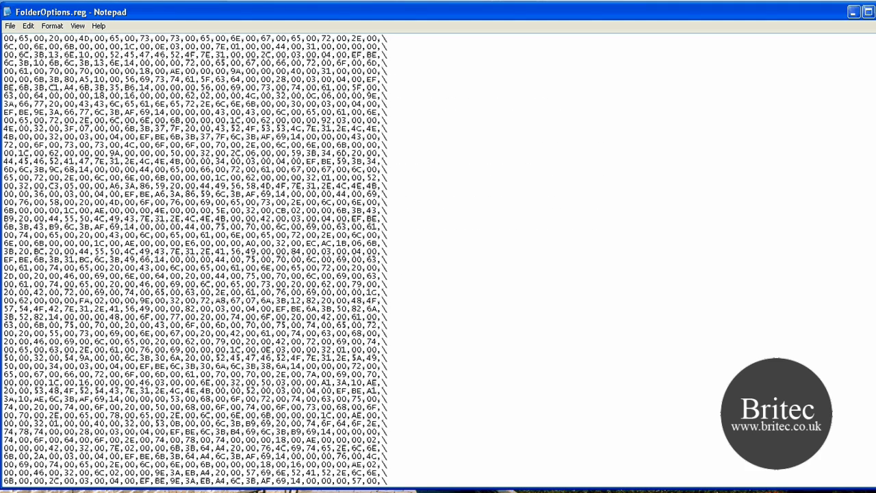
{"action": "scroll", "coordinate": [380, 402], "scroll_direction": "down", "scroll_amount": 5}
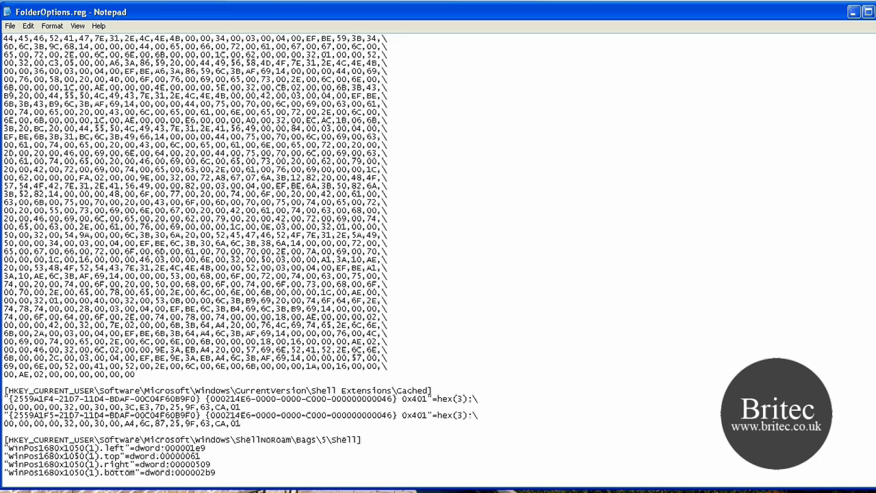
{"action": "scroll", "coordinate": [679, 124], "scroll_direction": "up", "scroll_amount": 15}
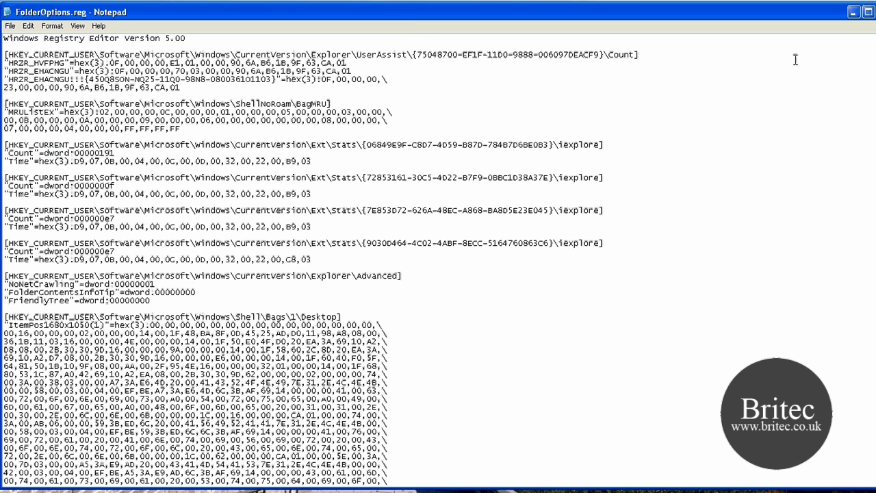
{"action": "left_click_drag", "start_coordinate": [149, 298], "coordinate": [4, 37]}
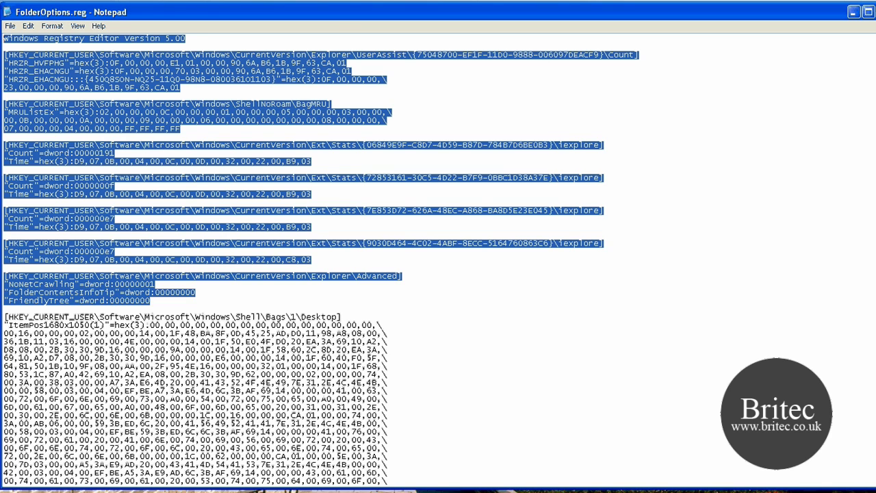
{"action": "left_click", "coordinate": [3, 37]}
Close Notepad with FolderOptions.reg to return to the RegFromApp window.
{"action": "left_click", "coordinate": [873, 12]}
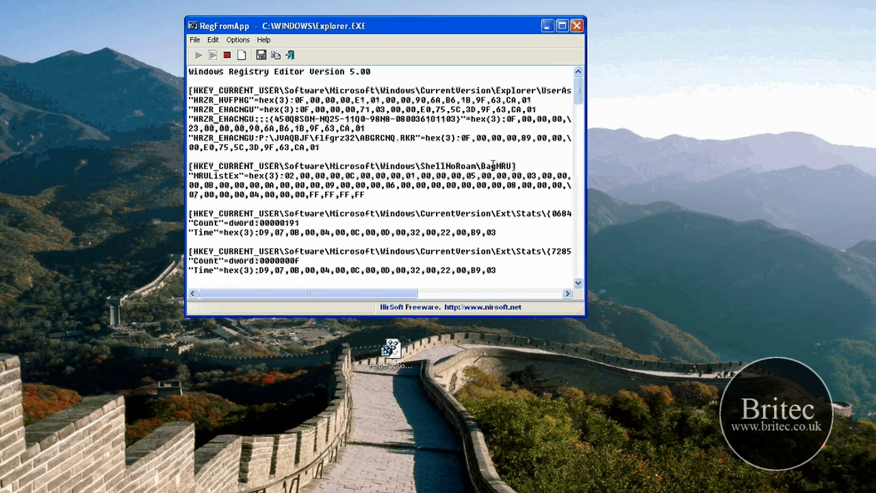